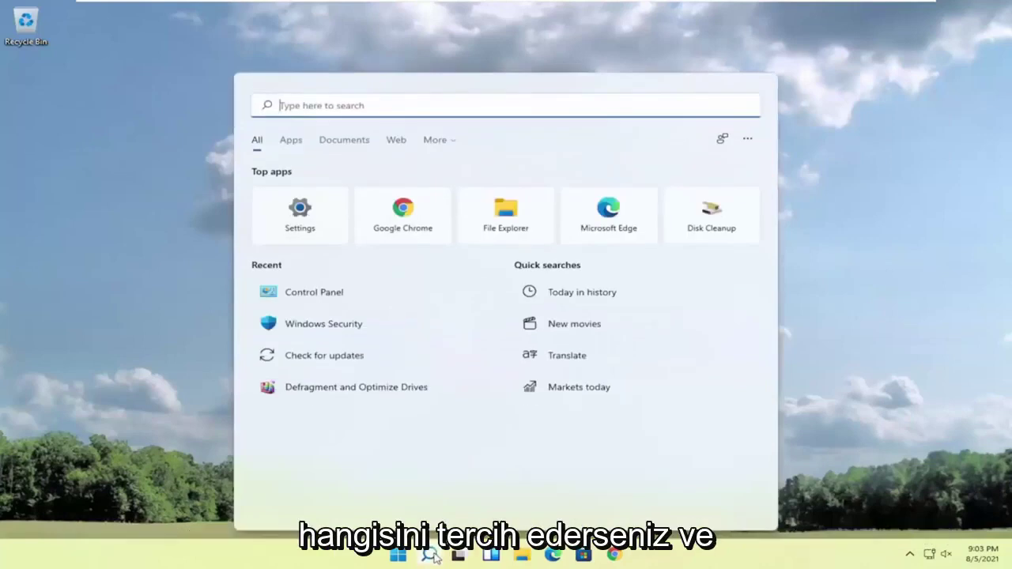
Search for 'services' and launch the Services app
{"action": "type", "text": "services"}
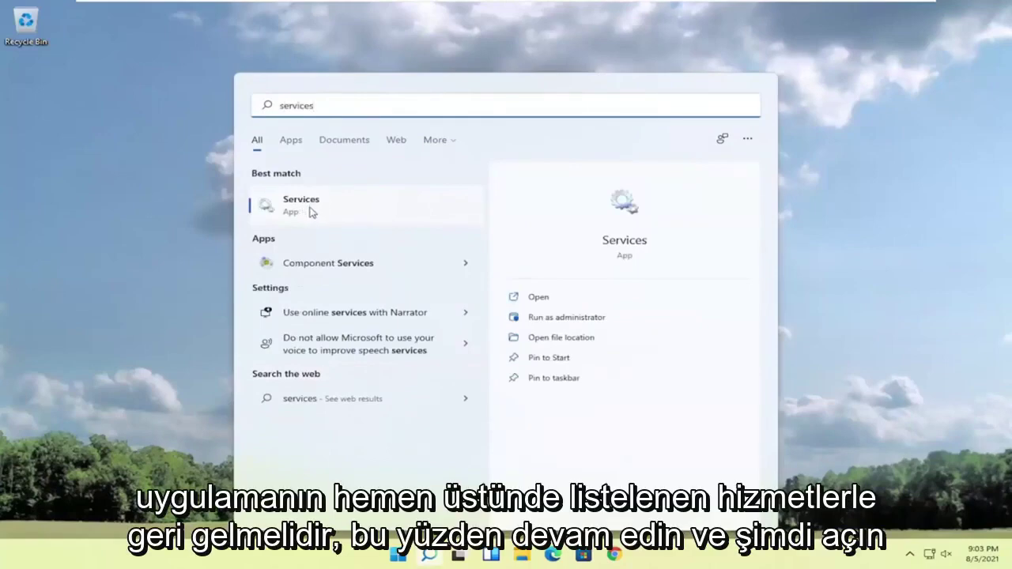
{"action": "left_click", "coordinate": [311, 211]}
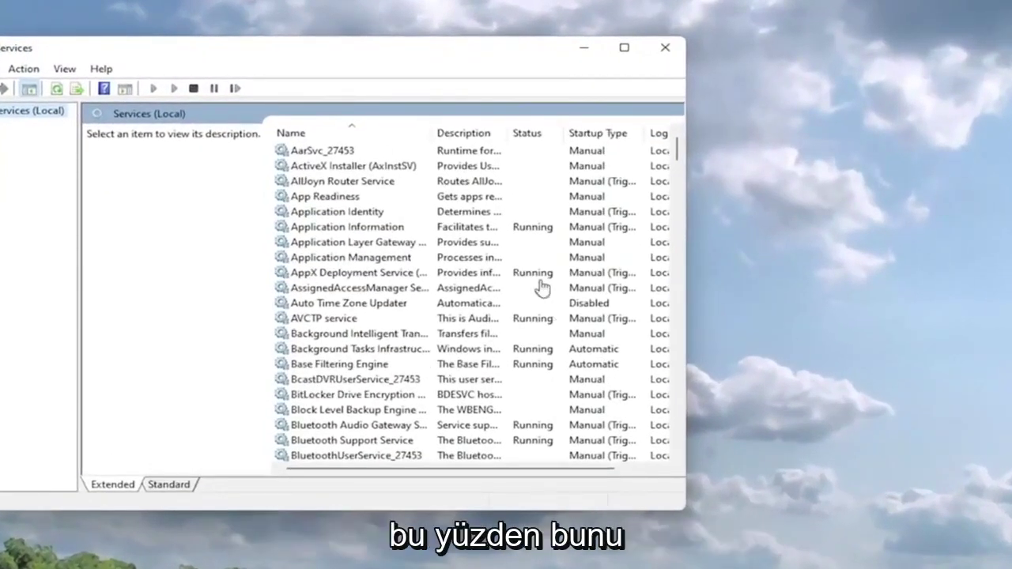
Set the Windows Audio service's startup type to Automatic and apply it
{"action": "left_click_drag", "start_coordinate": [525, 56], "coordinate": [700, 53]}
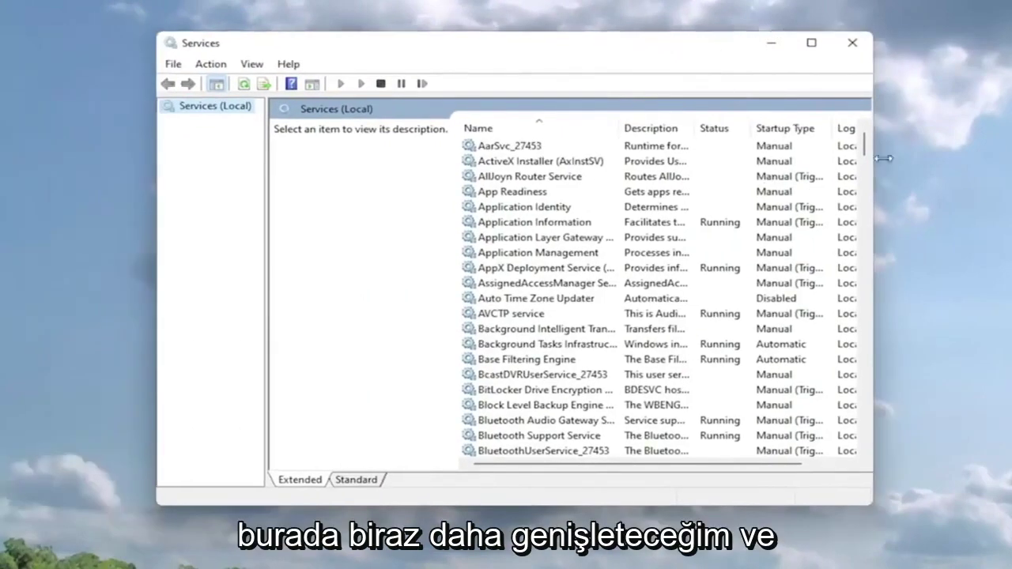
{"action": "left_click_drag", "start_coordinate": [864, 146], "coordinate": [873, 403]}
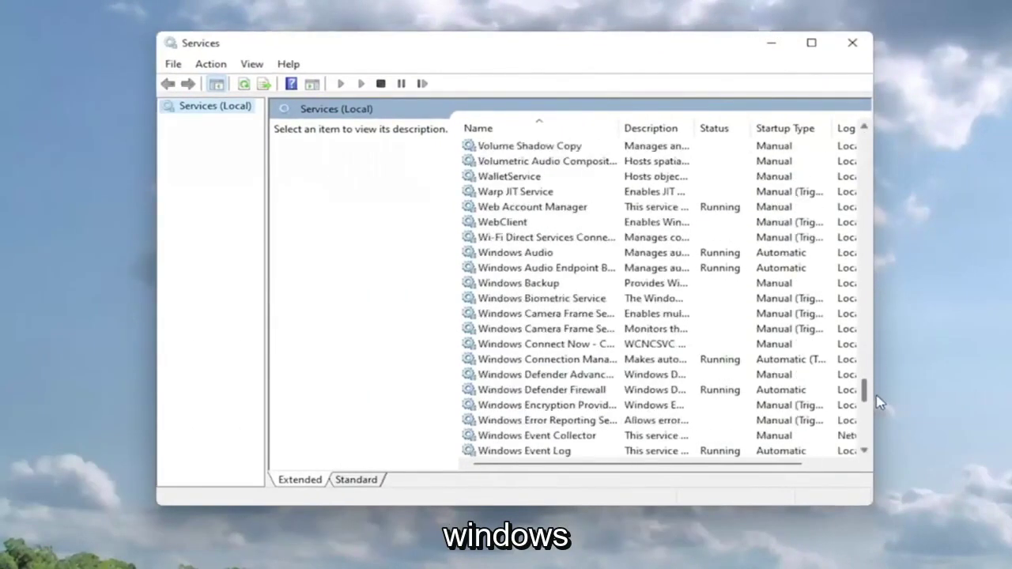
{"action": "scroll", "coordinate": [678, 356], "scroll_direction": "up", "scroll_amount": 7}
{"action": "scroll", "coordinate": [597, 339], "scroll_direction": "down", "scroll_amount": 7}
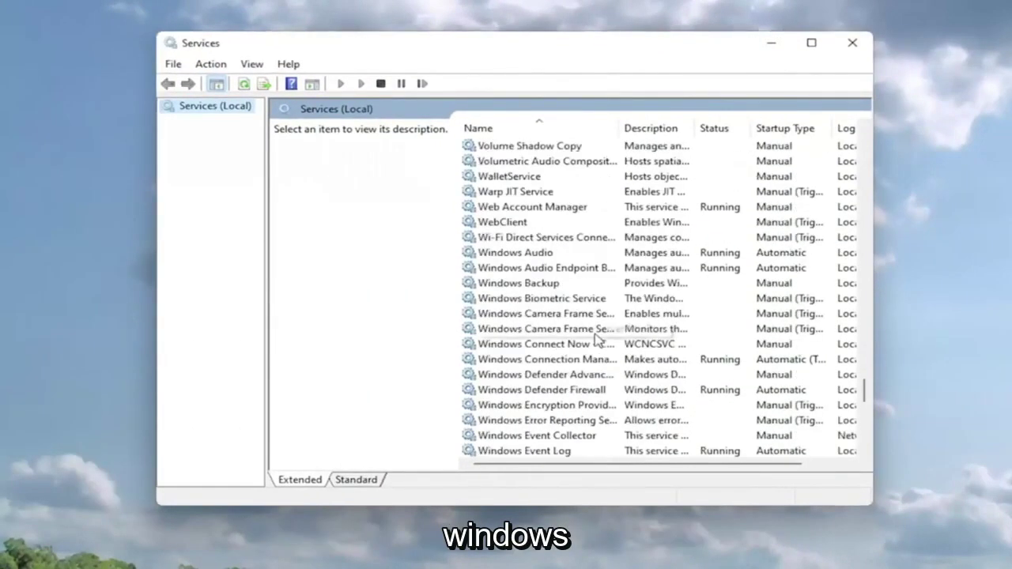
{"action": "left_click", "coordinate": [522, 269]}
{"action": "double_click", "coordinate": [518, 253]}
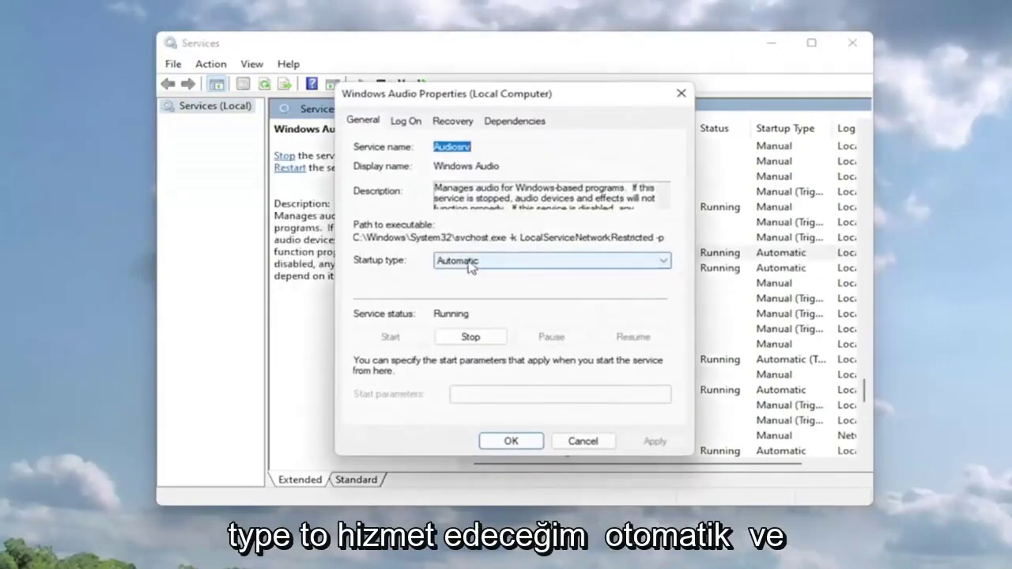
{"action": "left_click", "coordinate": [470, 262]}
{"action": "left_click", "coordinate": [466, 283]}
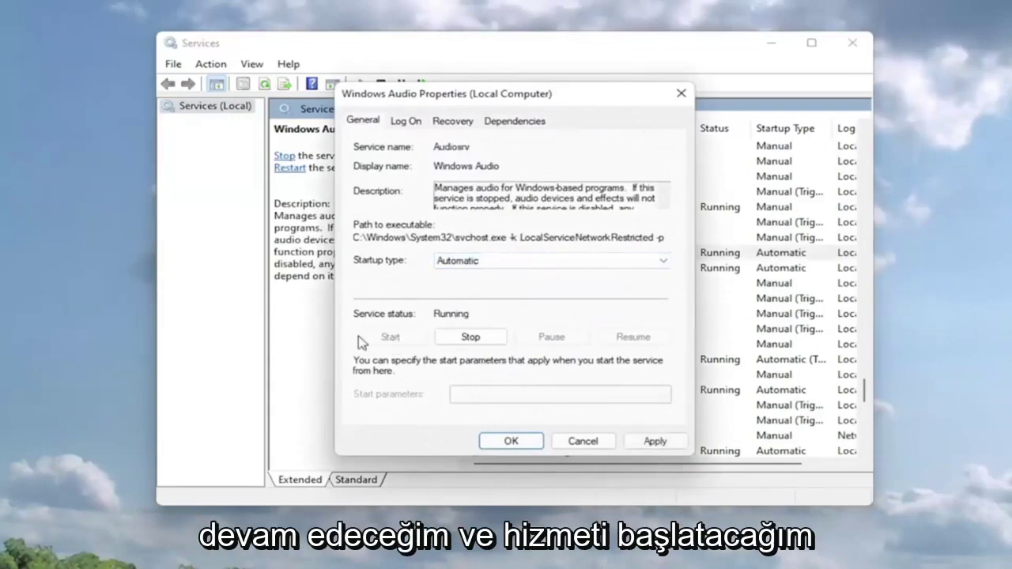
{"action": "left_click", "coordinate": [669, 444]}
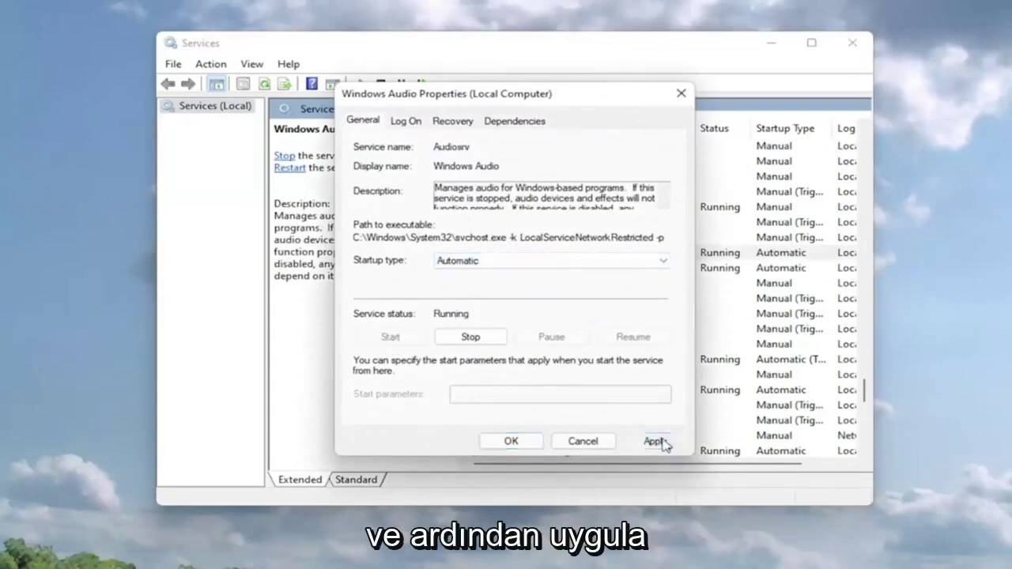
{"action": "left_click", "coordinate": [510, 442]}
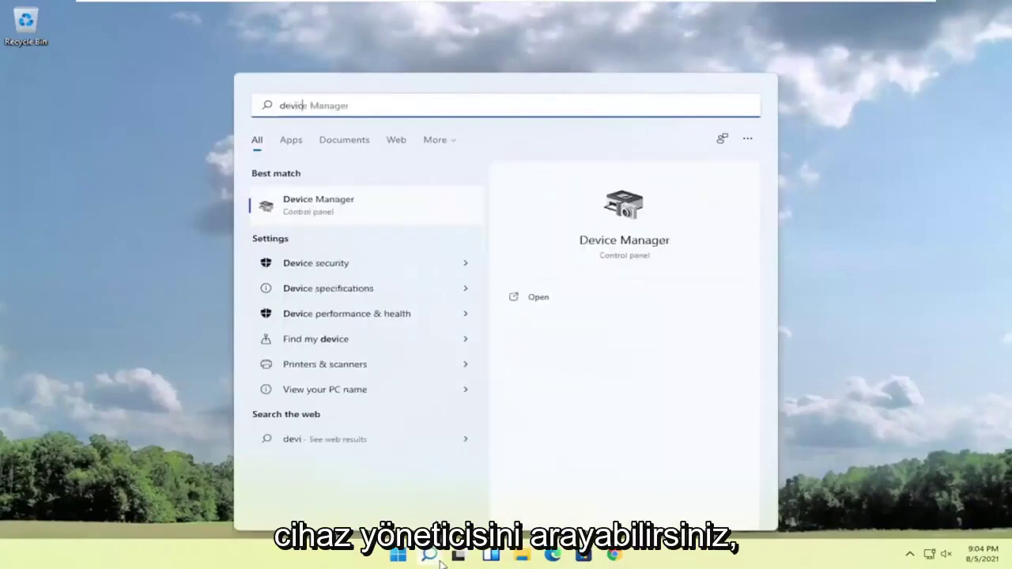
Search for 'device manager' and launch Device Manager
{"action": "type", "text": "e manager"}
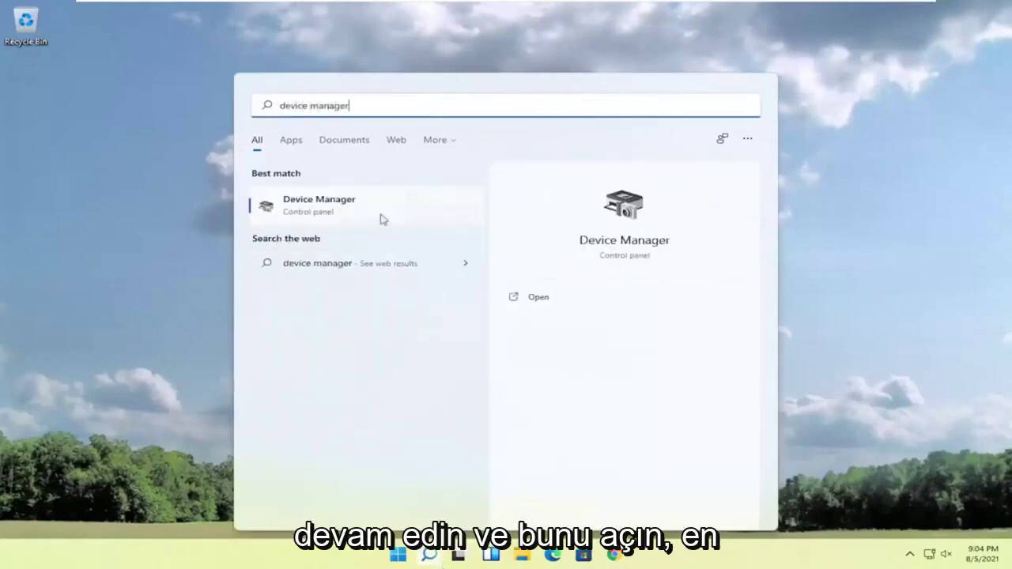
{"action": "left_click", "coordinate": [331, 210]}
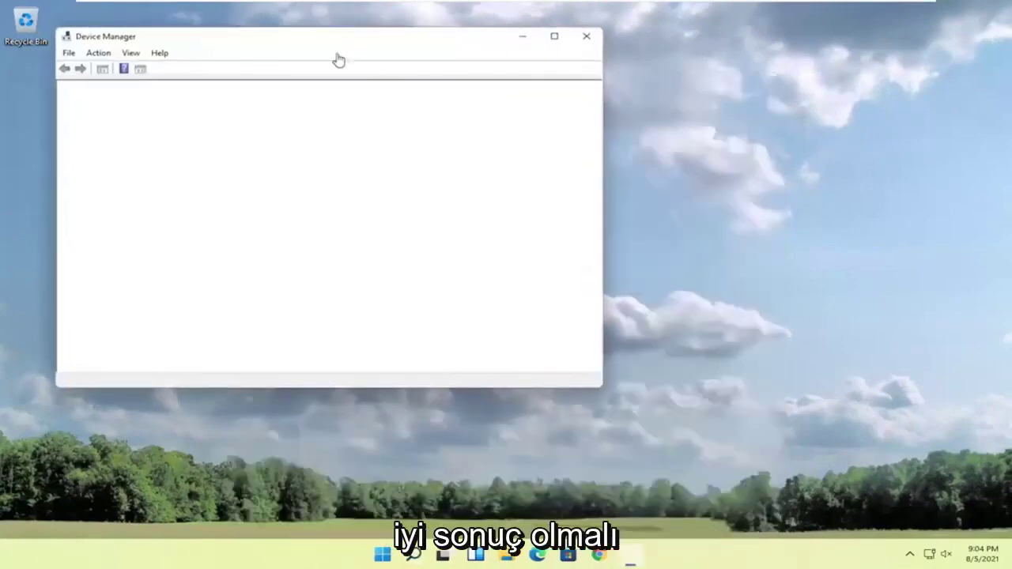
Show the Driver tab of the Speakers (High Definition Audio Device) properties
{"action": "left_click_drag", "start_coordinate": [335, 40], "coordinate": [477, 69]}
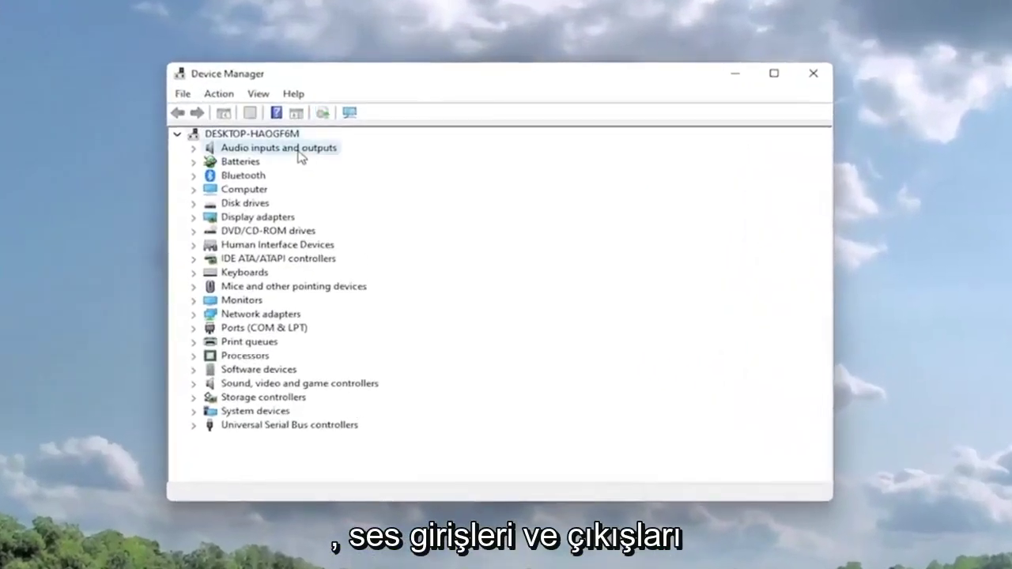
{"action": "double_click", "coordinate": [301, 146]}
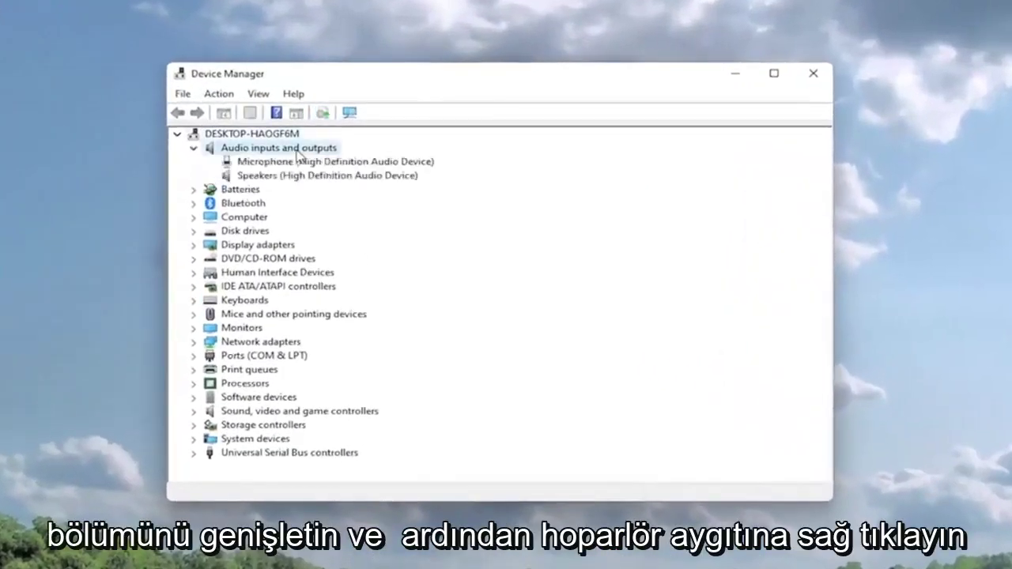
{"action": "left_click", "coordinate": [263, 175]}
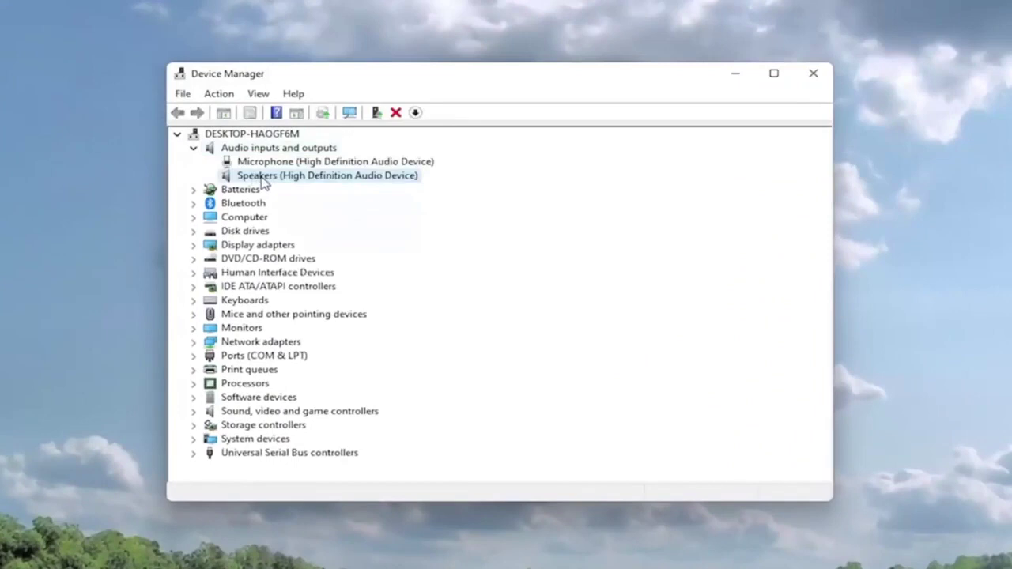
{"action": "right_click", "coordinate": [261, 177]}
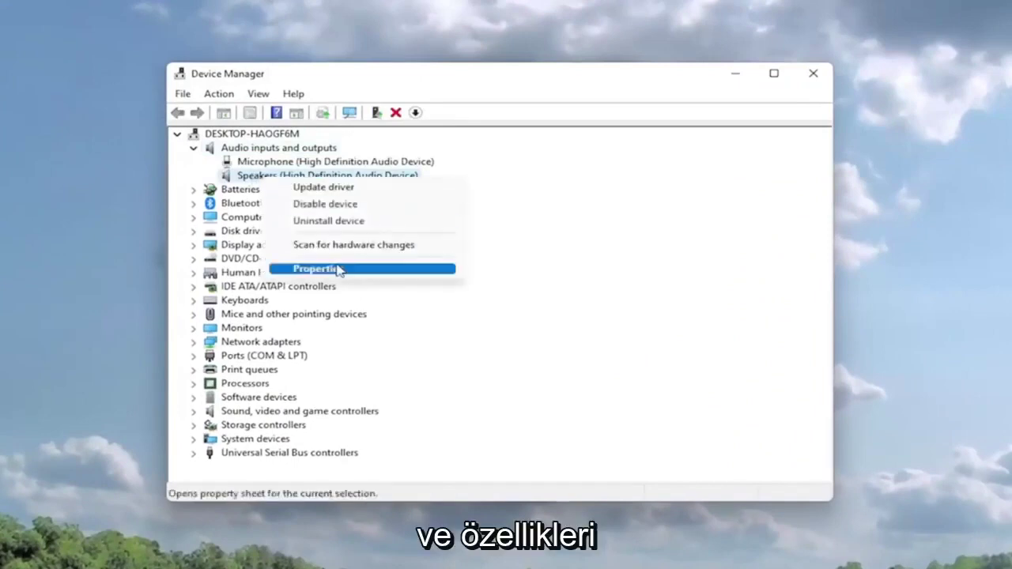
{"action": "left_click", "coordinate": [339, 269]}
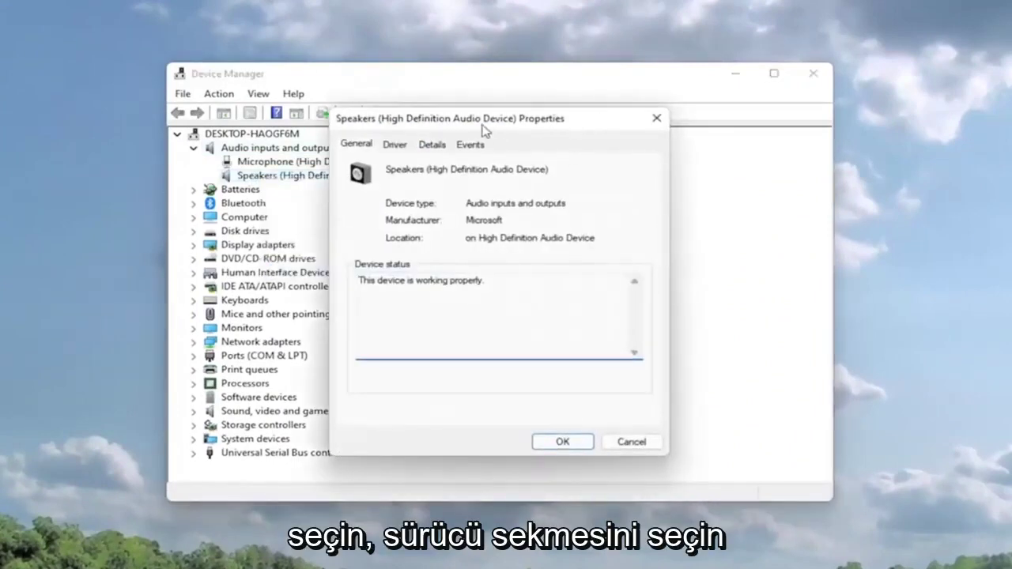
{"action": "left_click_drag", "start_coordinate": [483, 125], "coordinate": [485, 108]}
{"action": "left_click", "coordinate": [398, 129]}
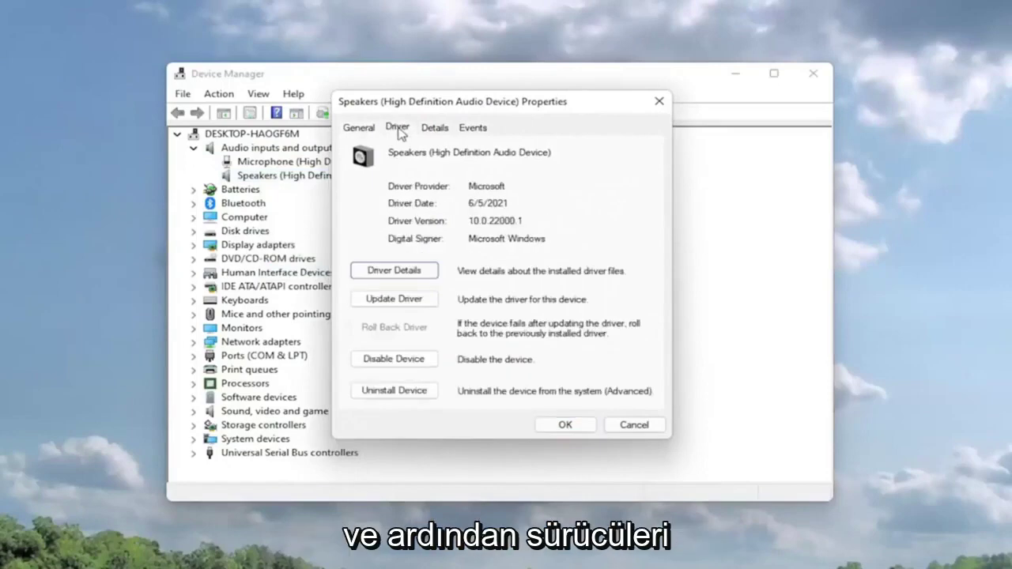
Update the Speakers driver by choosing Audio Endpoint from the computer's installed drivers
{"action": "left_click", "coordinate": [385, 301]}
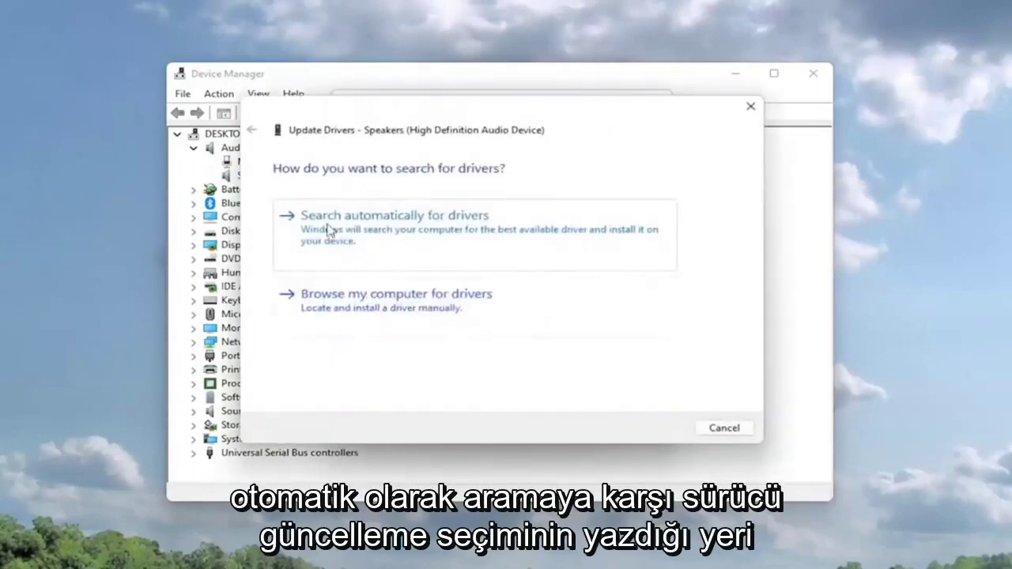
{"action": "left_click", "coordinate": [457, 238]}
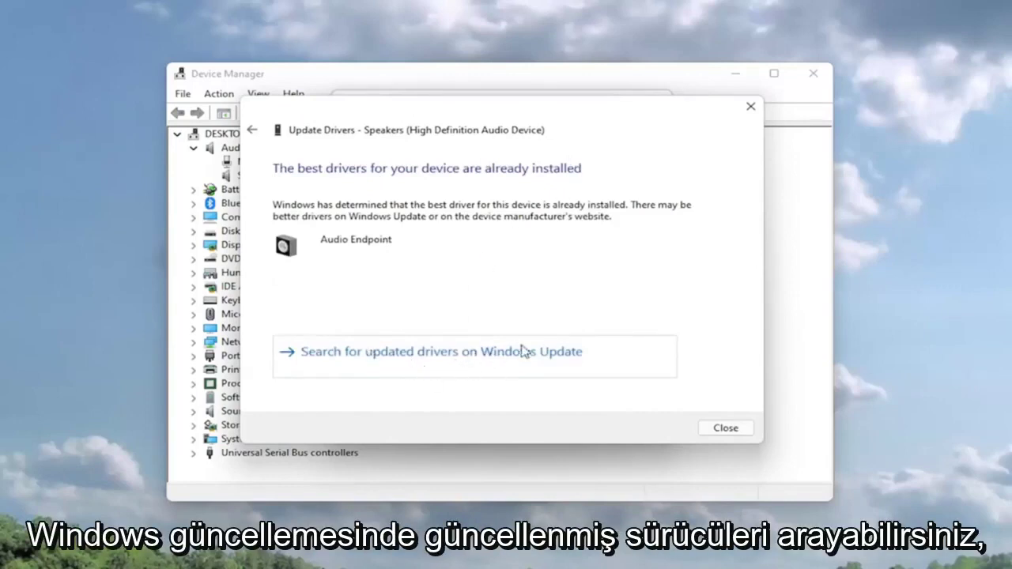
{"action": "left_click", "coordinate": [252, 131]}
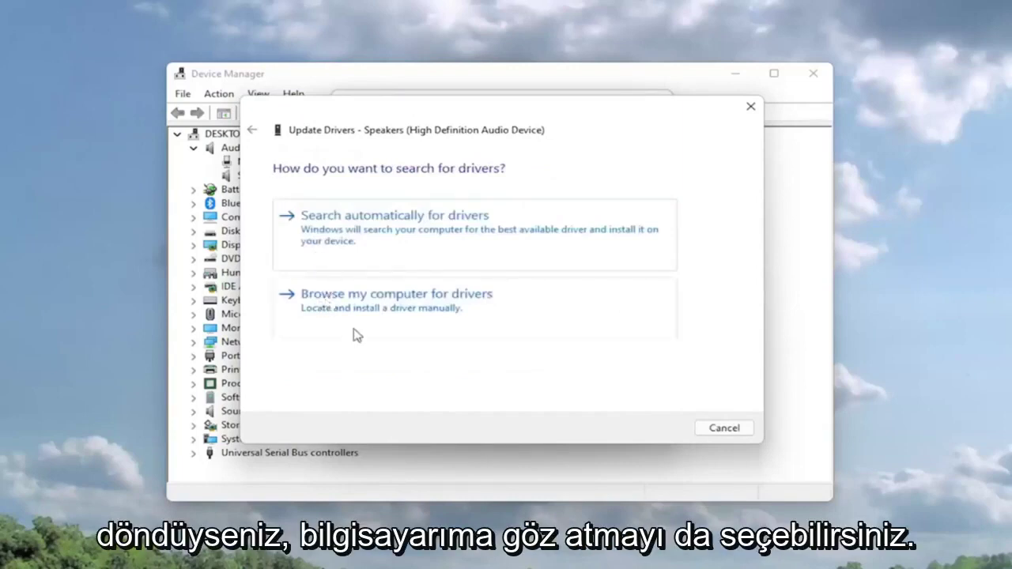
{"action": "left_click", "coordinate": [484, 314]}
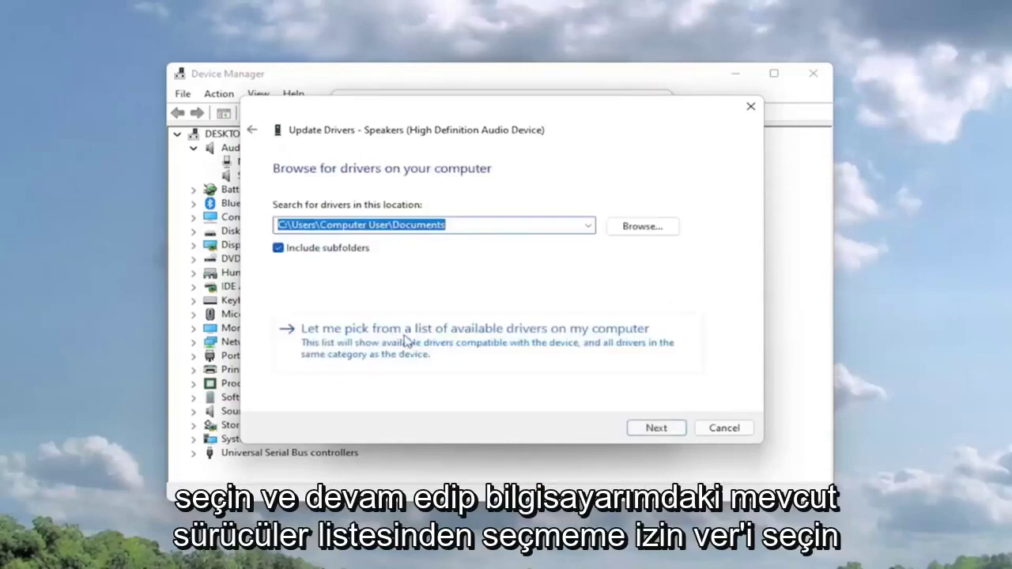
{"action": "left_click", "coordinate": [490, 324]}
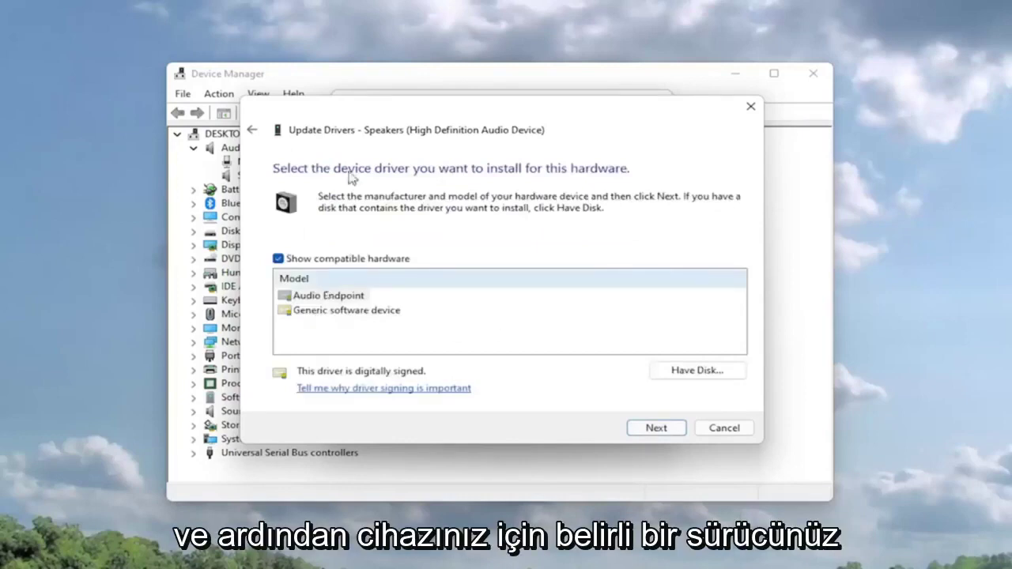
{"action": "left_click", "coordinate": [329, 299]}
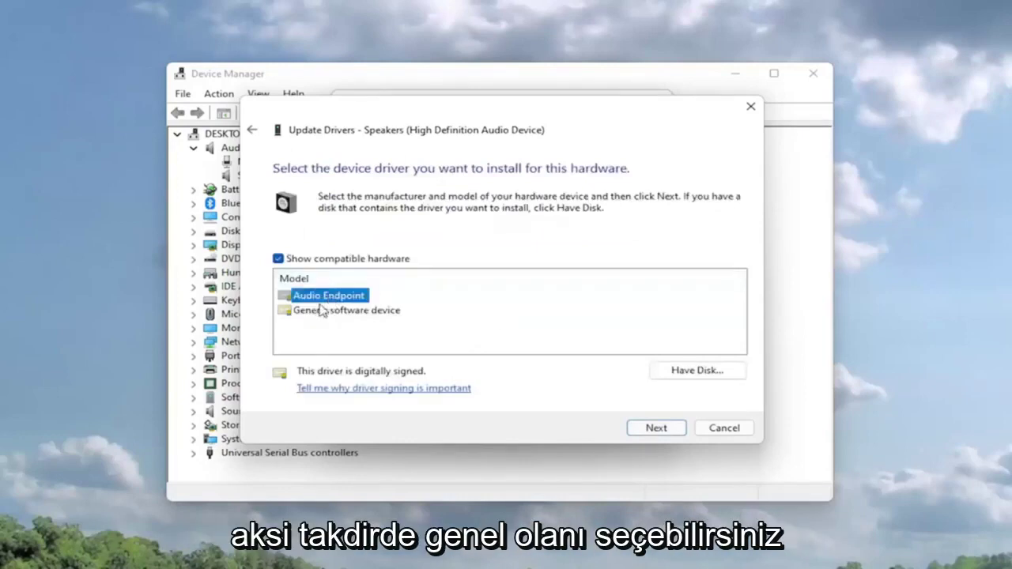
{"action": "left_click", "coordinate": [322, 310]}
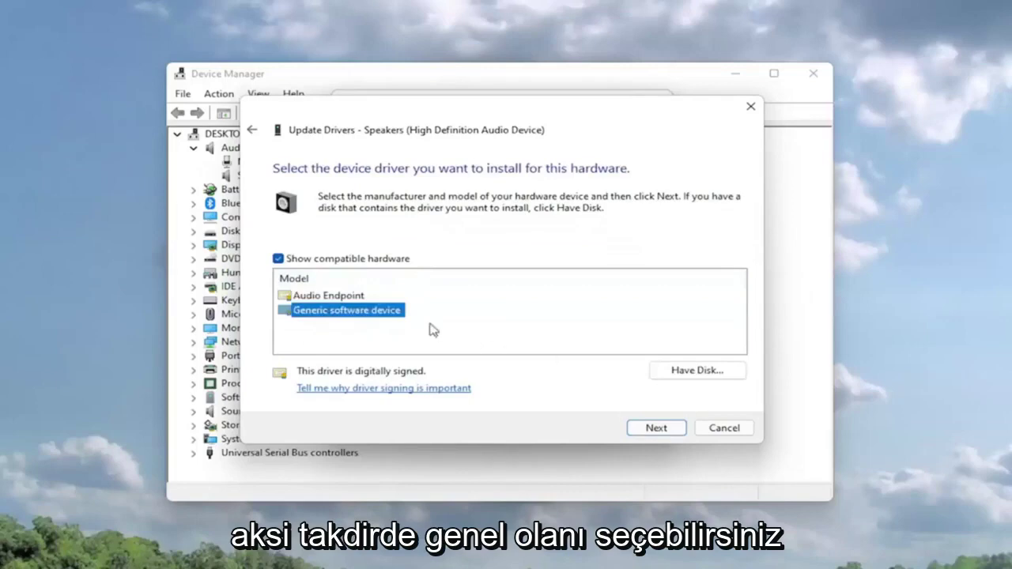
{"action": "key", "text": "Up"}
{"action": "left_click", "coordinate": [633, 428]}
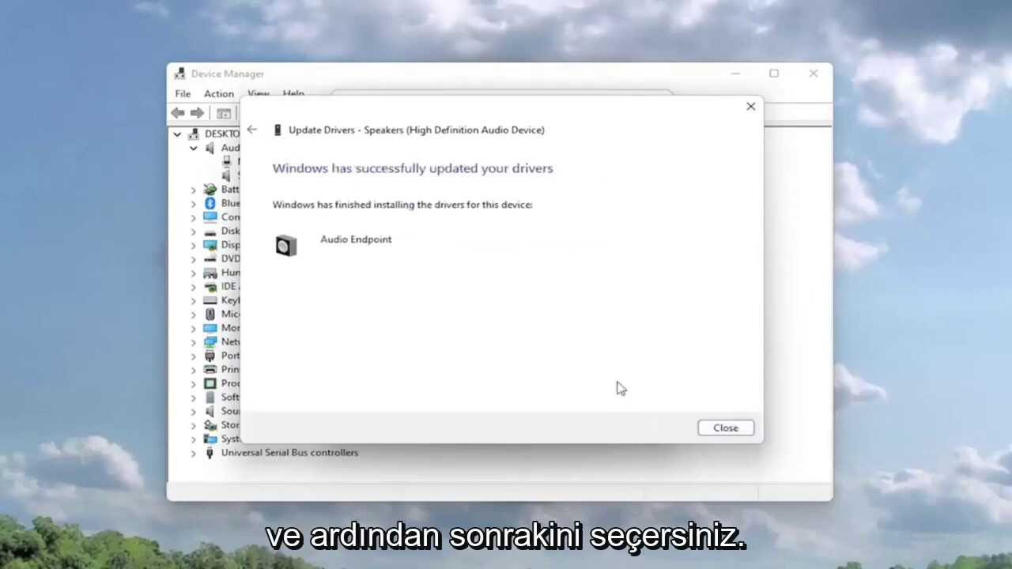
{"action": "left_click", "coordinate": [726, 429]}
Close the Speakers Properties dialog
{"action": "left_click", "coordinate": [659, 101]}
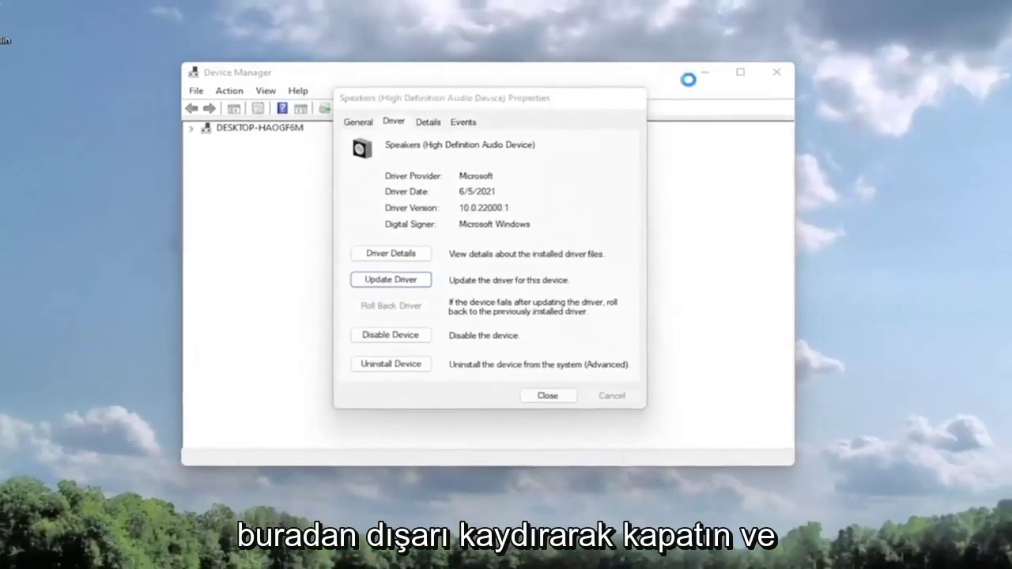